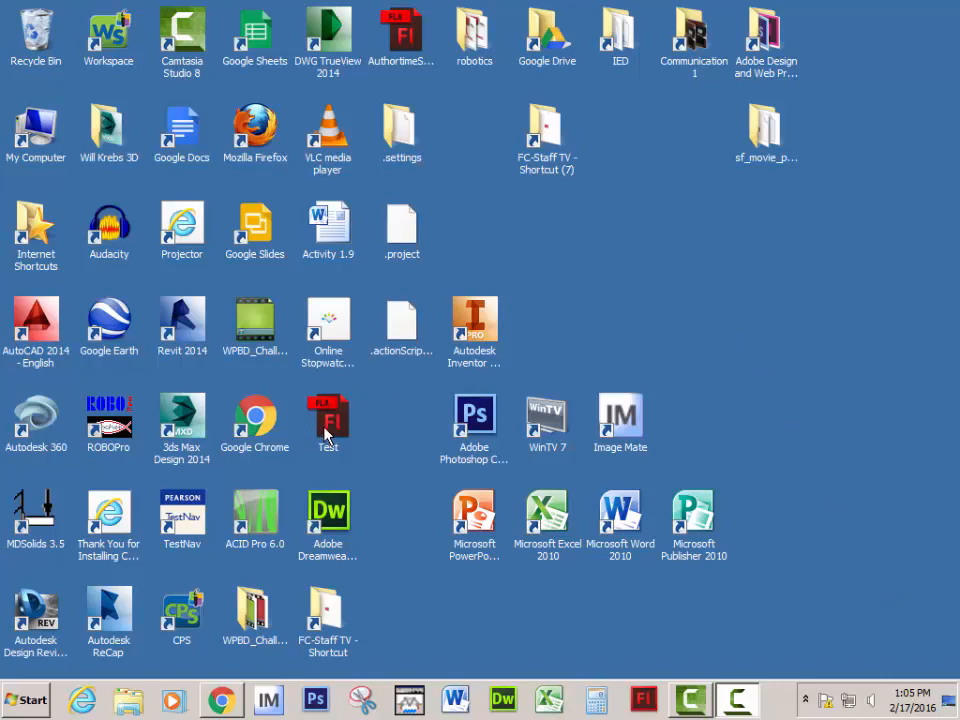
Step: Launch Adobe Flash from the desktop
{"action": "left_click", "coordinate": [26, 699]}
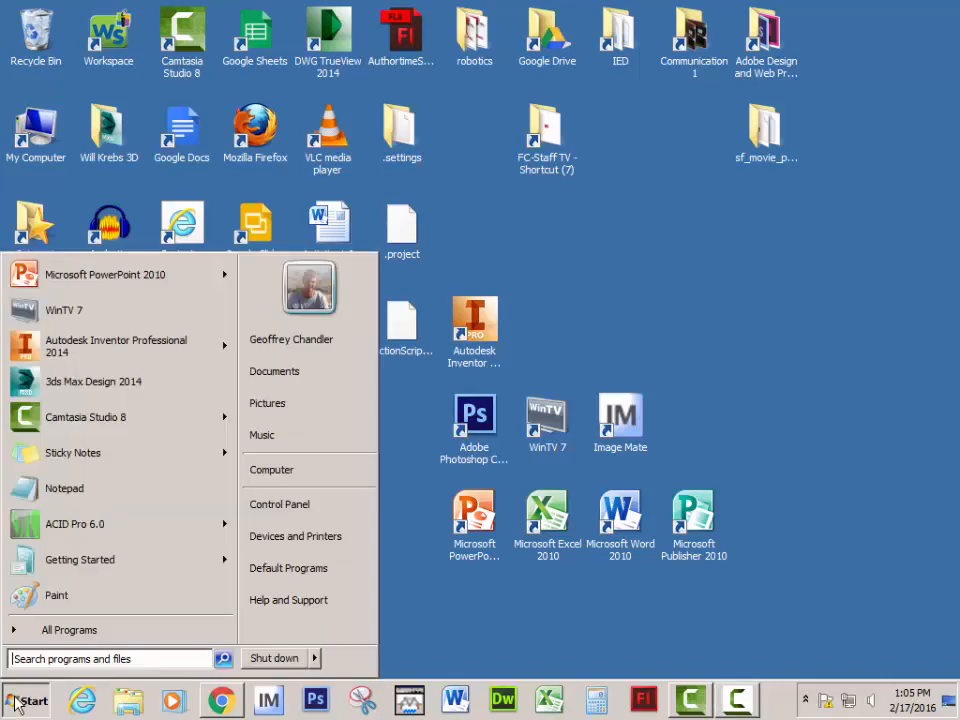
{"action": "left_click", "coordinate": [36, 657]}
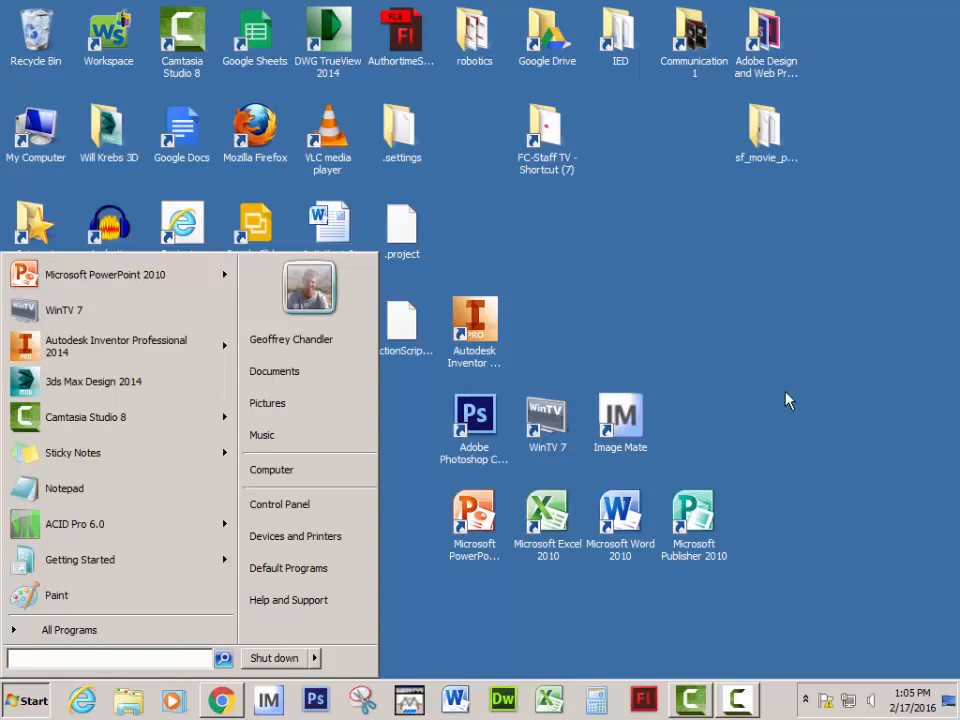
{"action": "left_click", "coordinate": [641, 705]}
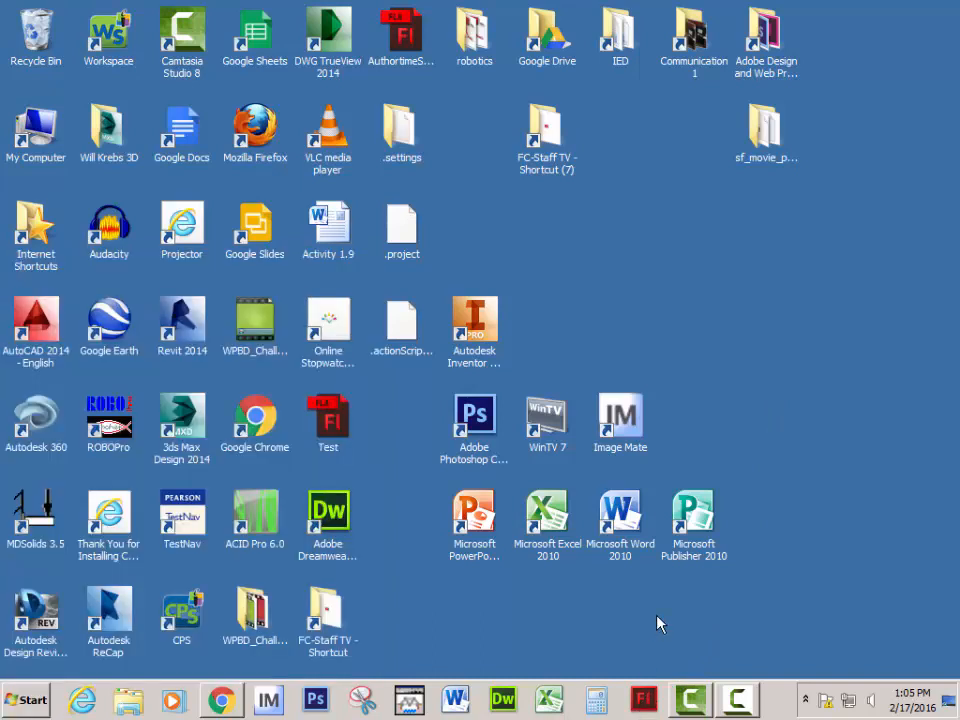
{"action": "left_click", "coordinate": [643, 705]}
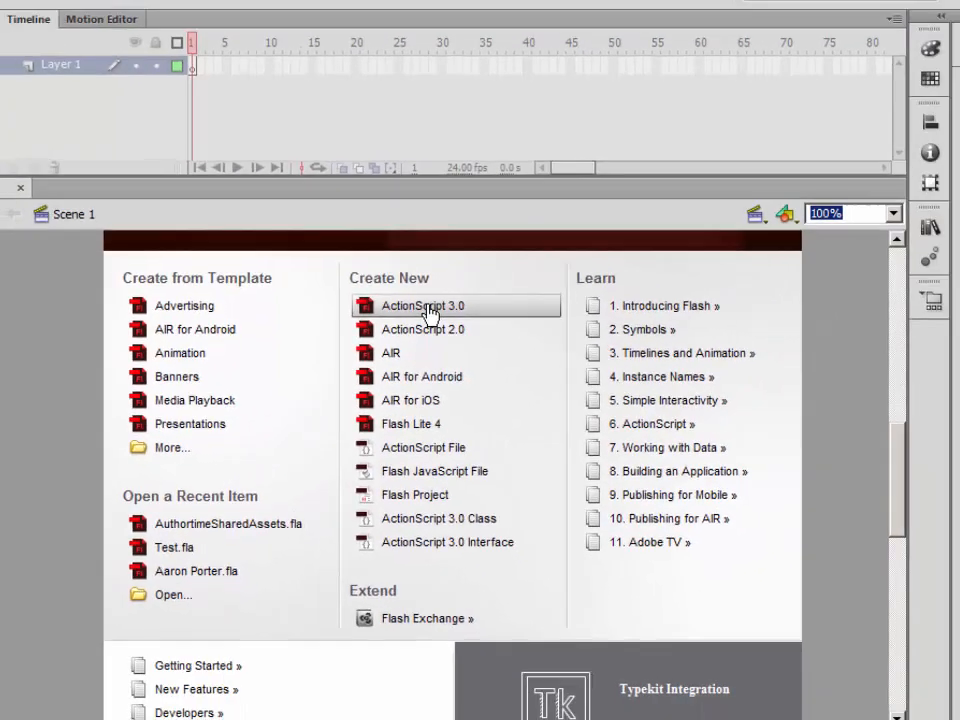
Step: Create a new ActionScript 3.0 document and use the Classic workspace
{"action": "left_click", "coordinate": [466, 322]}
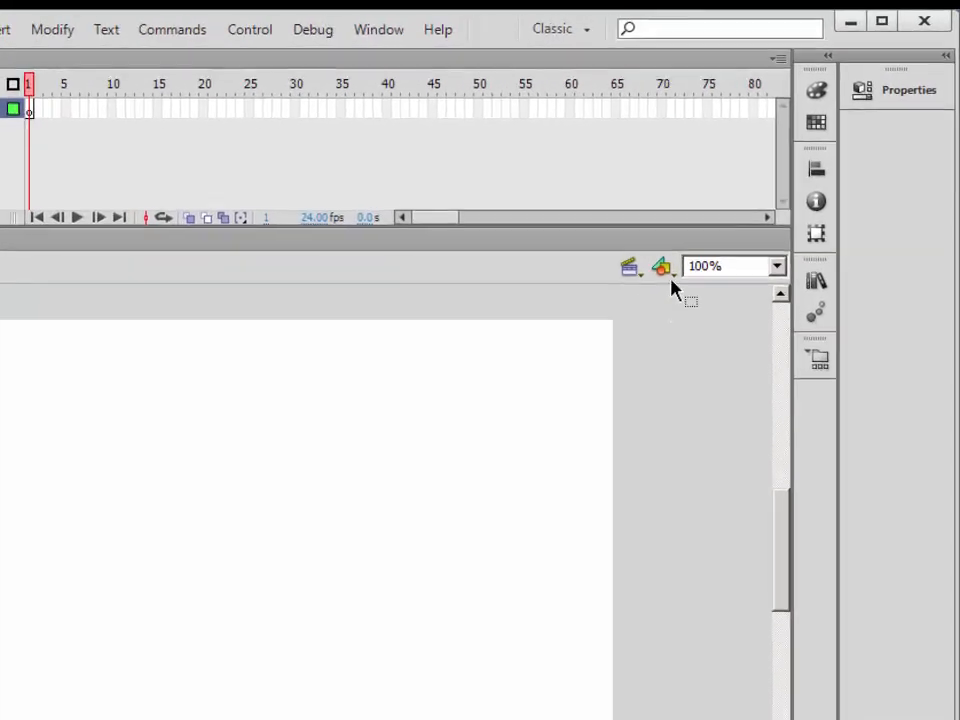
{"action": "left_click", "coordinate": [562, 31]}
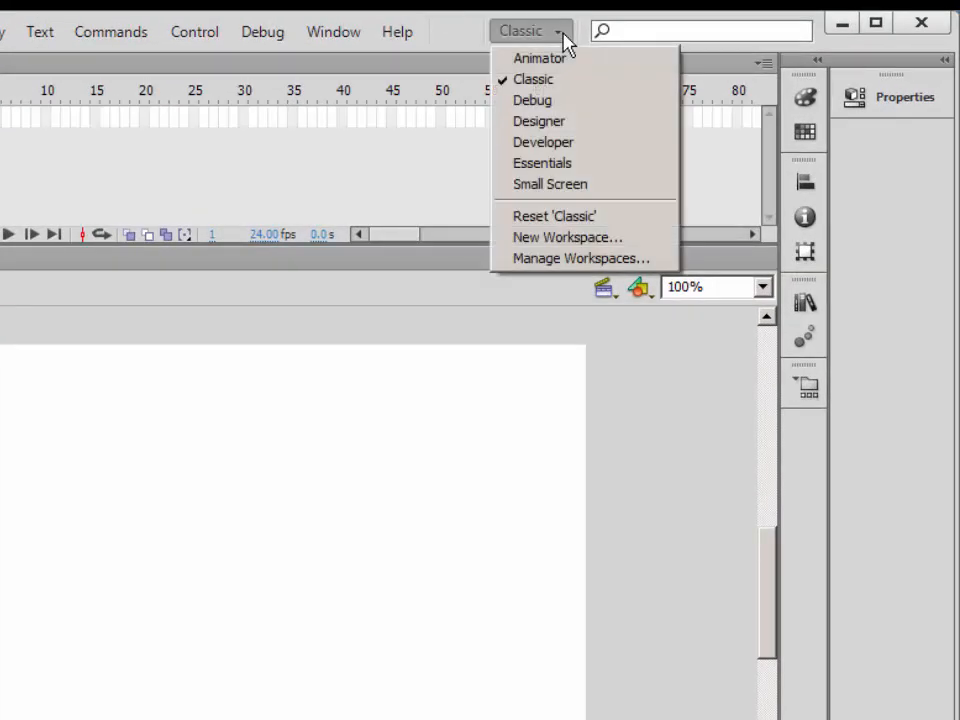
{"action": "left_click", "coordinate": [536, 86]}
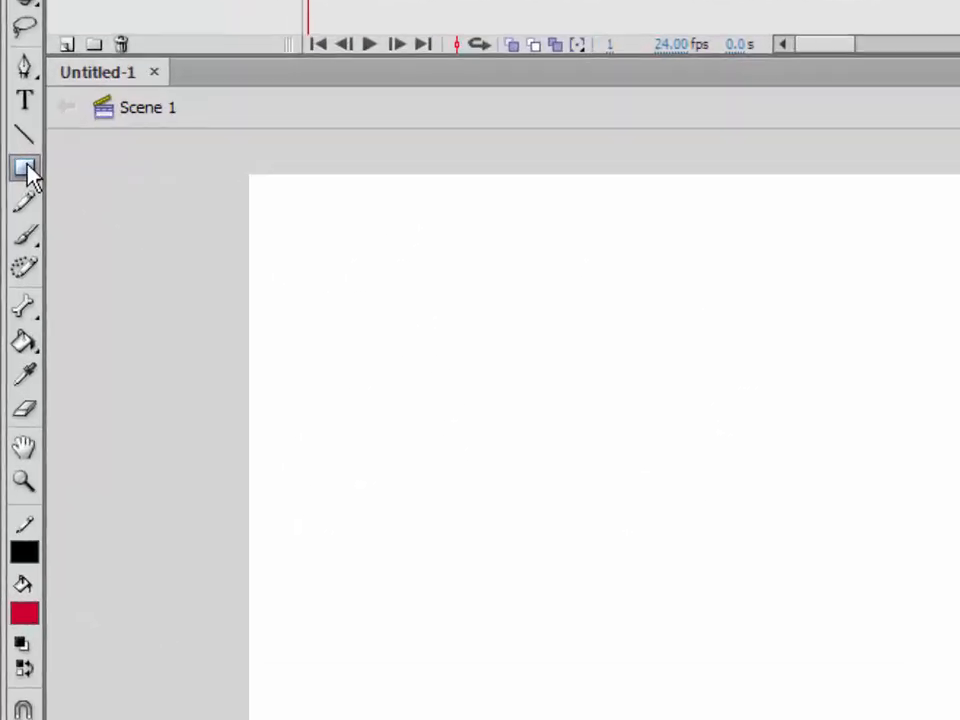
Step: Draw a red circle with a black outline near the stage's upper-left corner using the Oval tool
{"action": "left_click", "coordinate": [18, 258]}
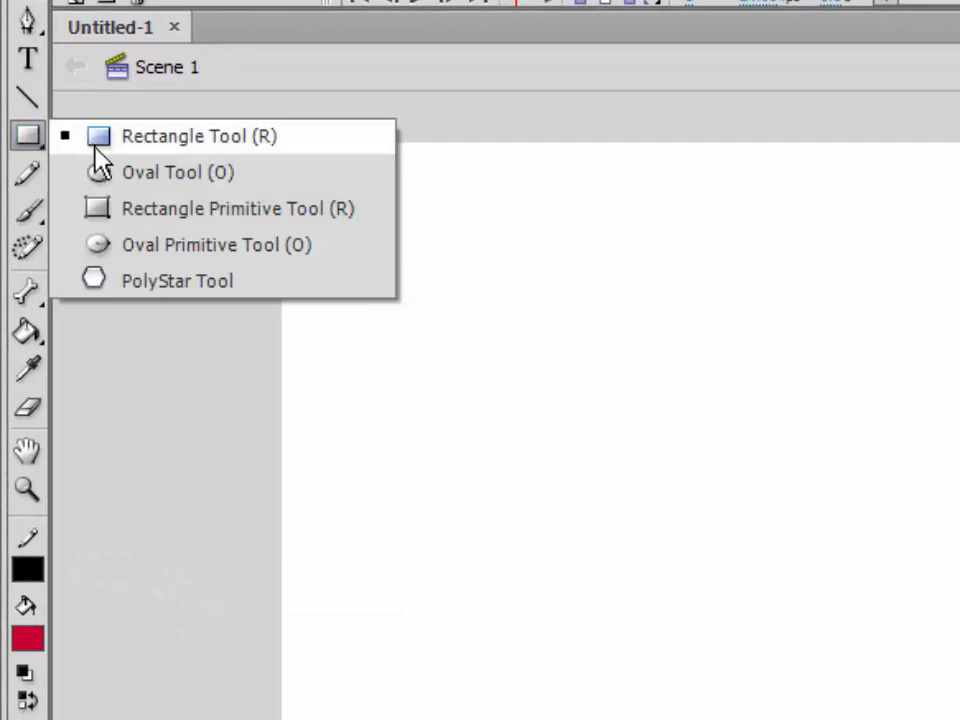
{"action": "left_click", "coordinate": [100, 172]}
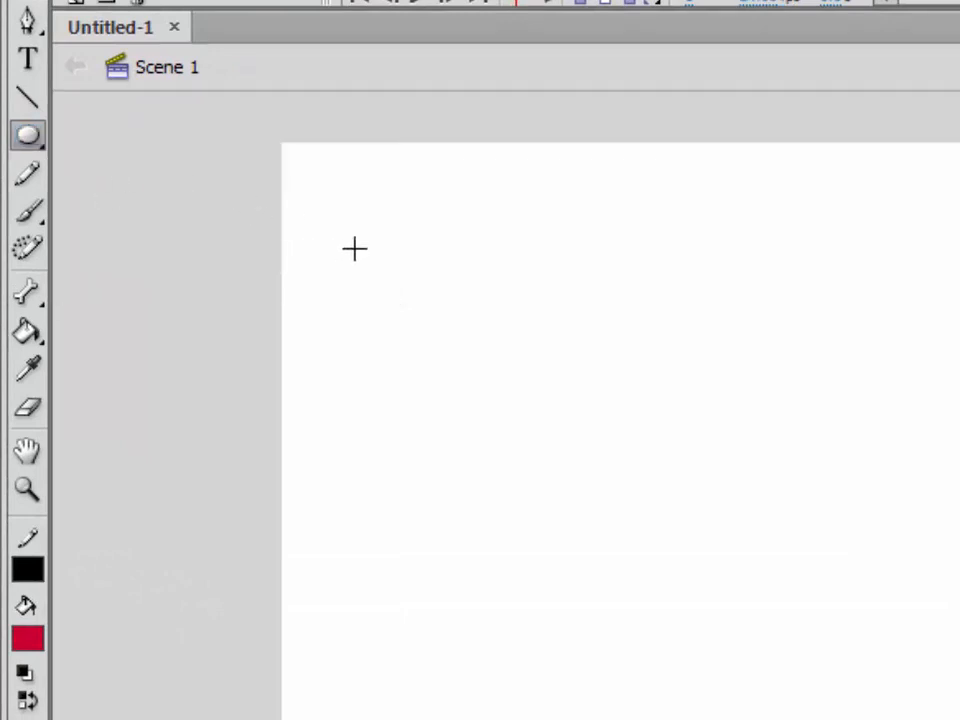
{"action": "left_click_drag", "start_coordinate": [354, 249], "coordinate": [467, 379]}
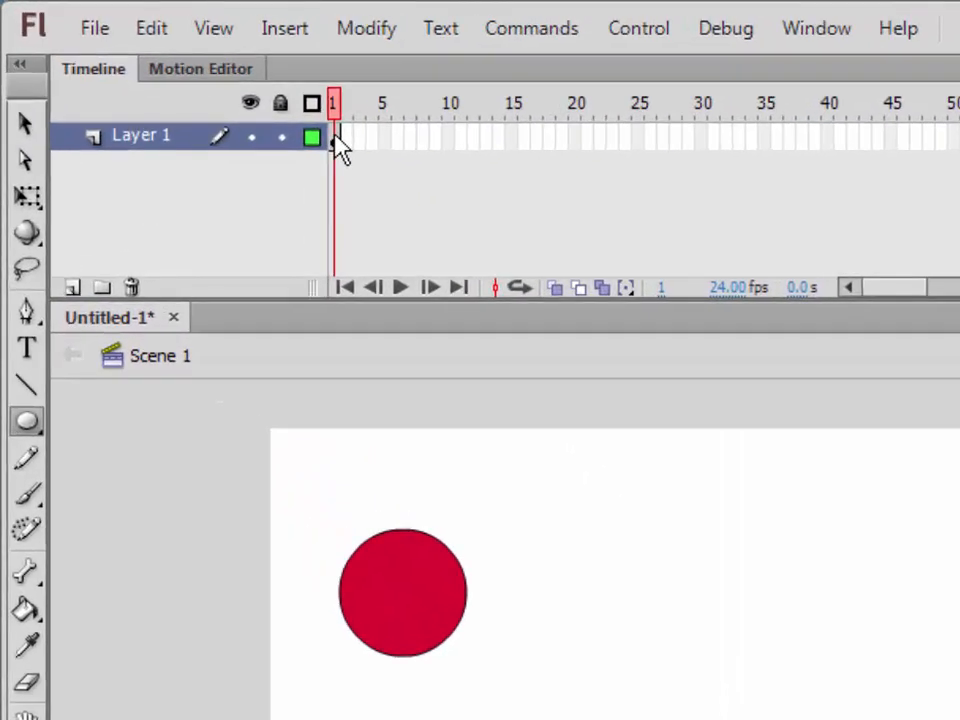
Step: Create a motion tween on frame 1 of Layer 1, converting the circle to a symbol
{"action": "right_click", "coordinate": [341, 149]}
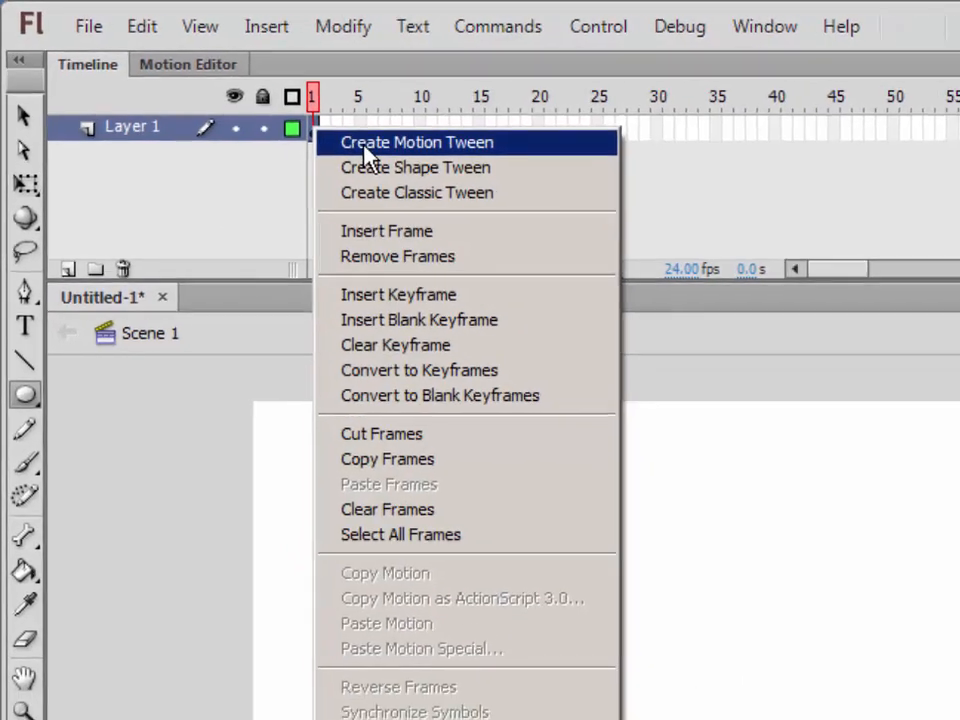
{"action": "left_click", "coordinate": [368, 152]}
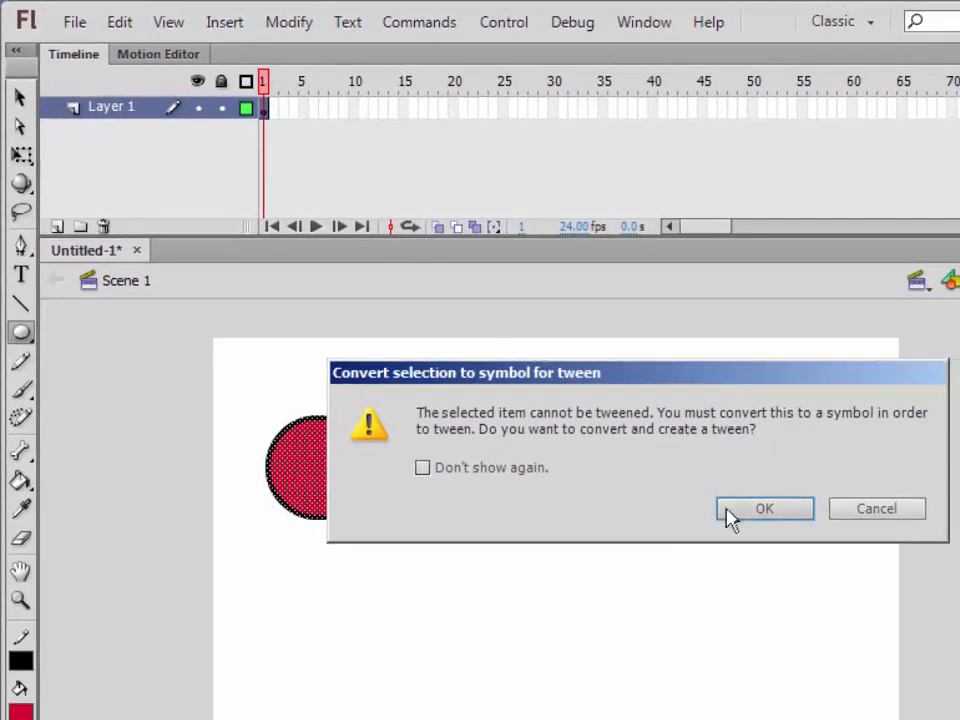
{"action": "left_click", "coordinate": [795, 543]}
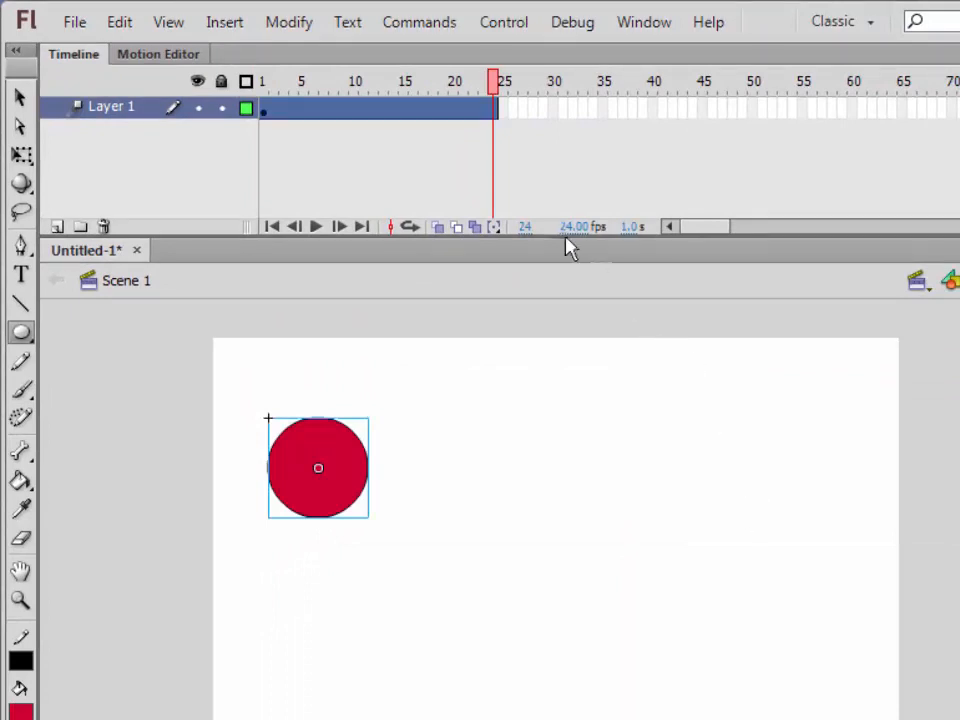
Step: Shorten the motion tween to end at frame 17 and move the circle there to the stage's bottom edge, left of centre
{"action": "left_click_drag", "start_coordinate": [497, 106], "coordinate": [404, 110]}
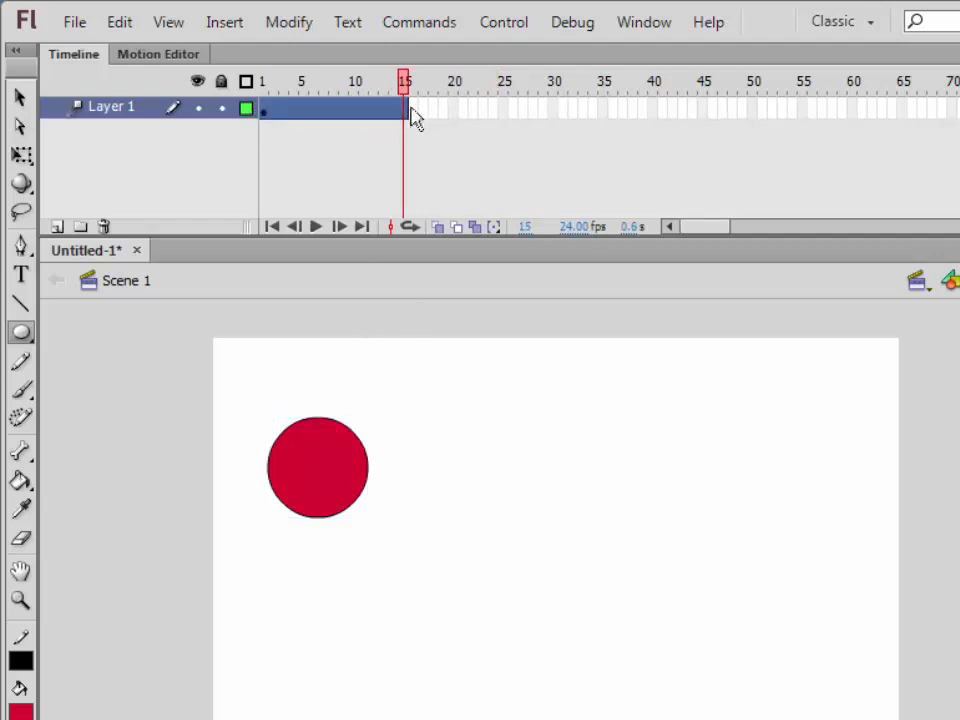
{"action": "left_click_drag", "start_coordinate": [412, 108], "coordinate": [497, 107]}
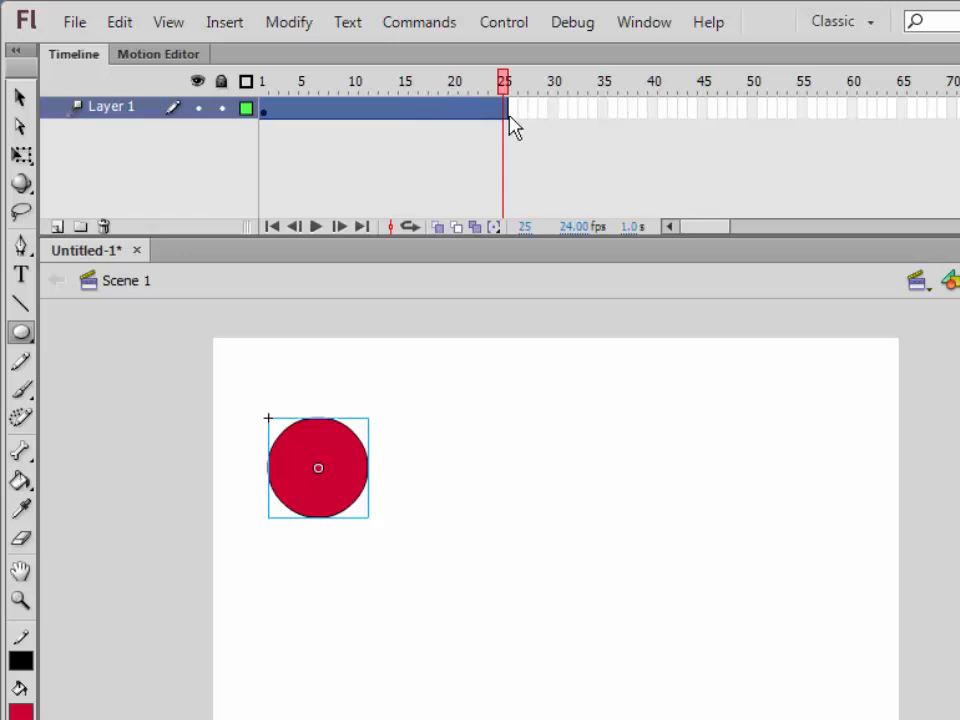
{"action": "left_click_drag", "start_coordinate": [507, 110], "coordinate": [424, 117]}
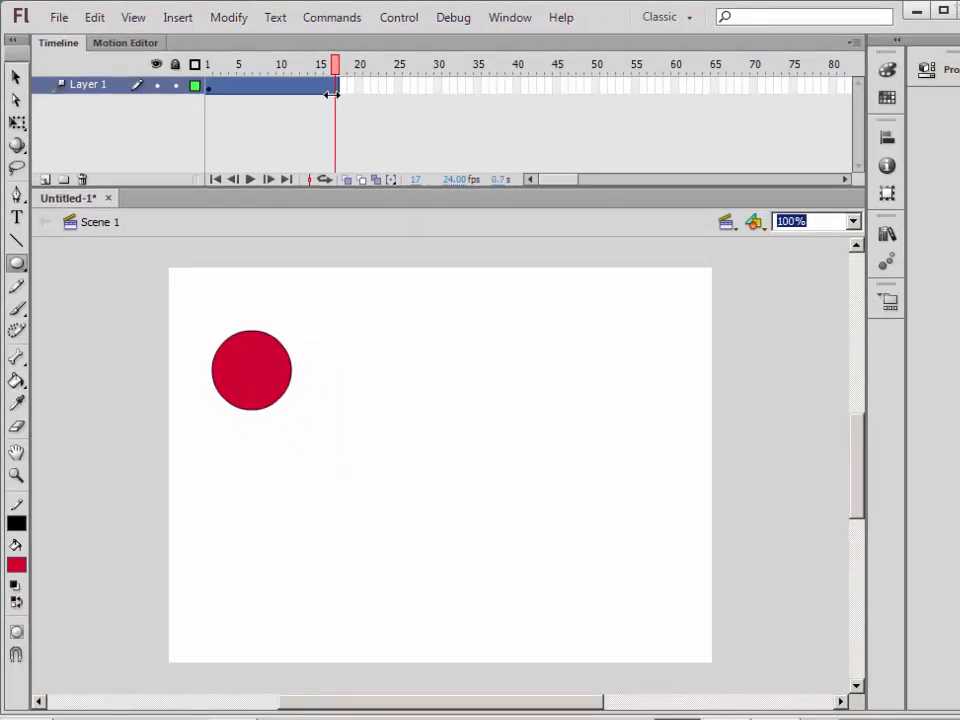
{"action": "left_click", "coordinate": [16, 76]}
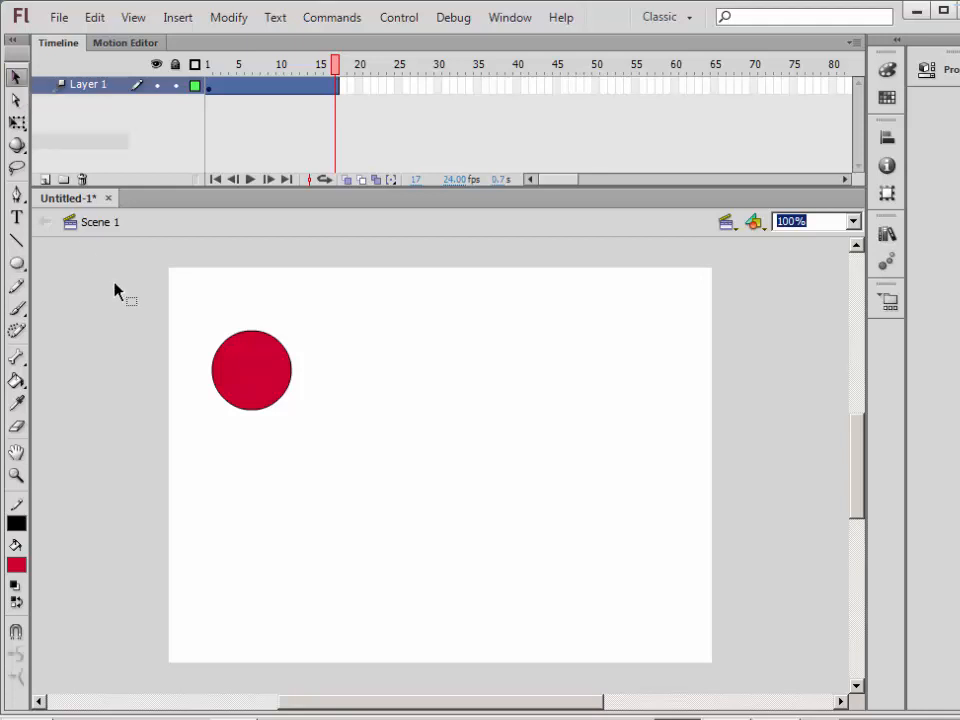
{"action": "left_click_drag", "start_coordinate": [259, 371], "coordinate": [395, 623]}
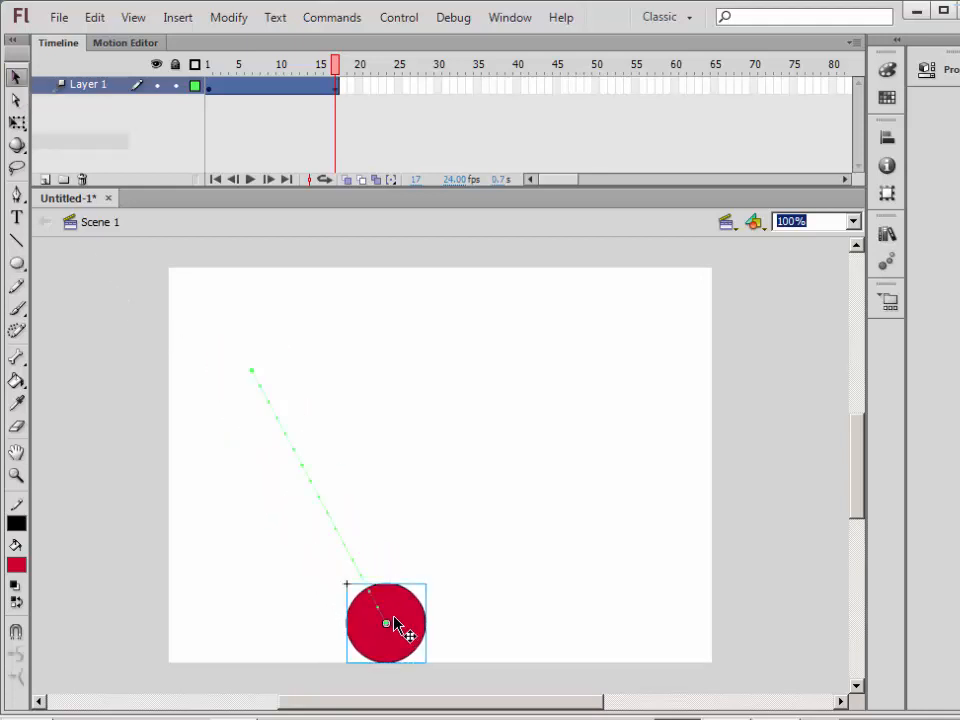
Step: Compare the circle's positions at frames 1 and 17, and play the animation from frame 1
{"action": "left_click", "coordinate": [213, 90]}
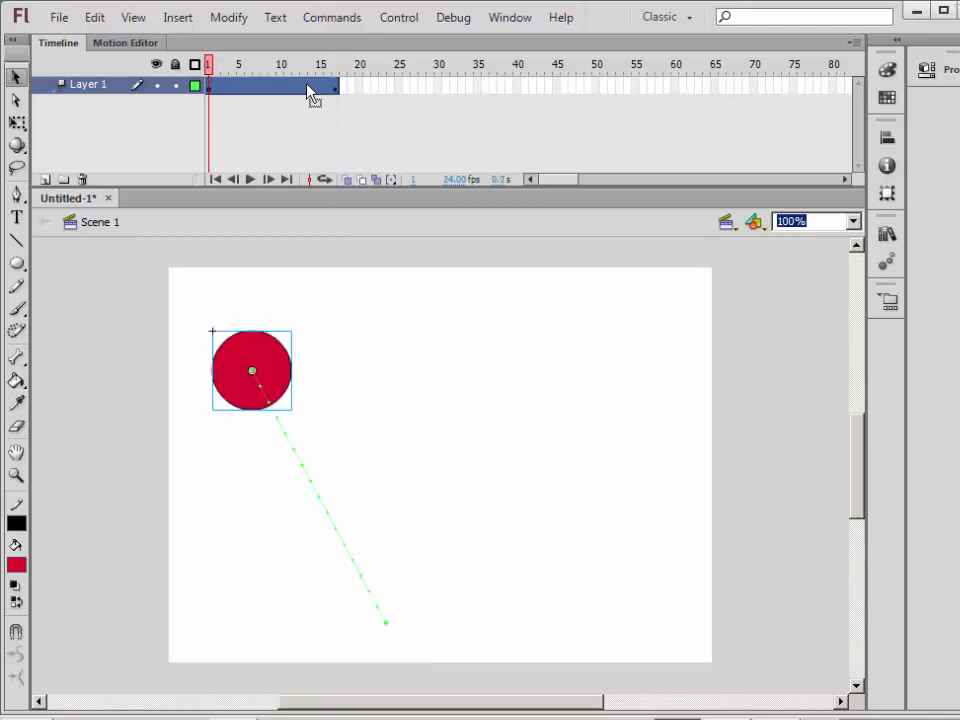
{"action": "left_click", "coordinate": [335, 85]}
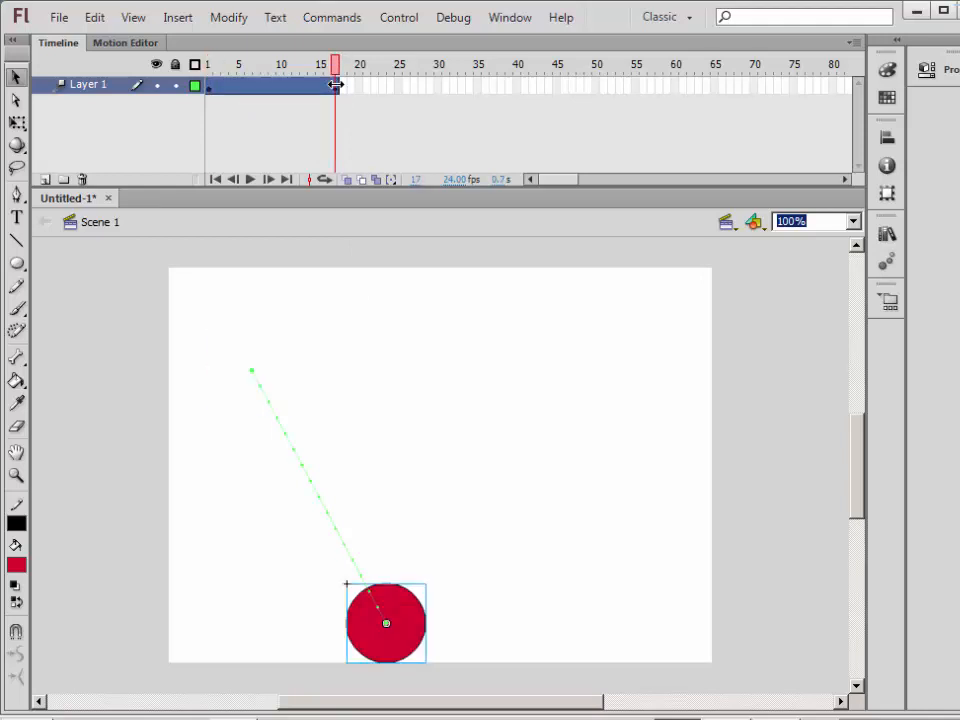
{"action": "left_click_drag", "start_coordinate": [336, 66], "coordinate": [210, 86]}
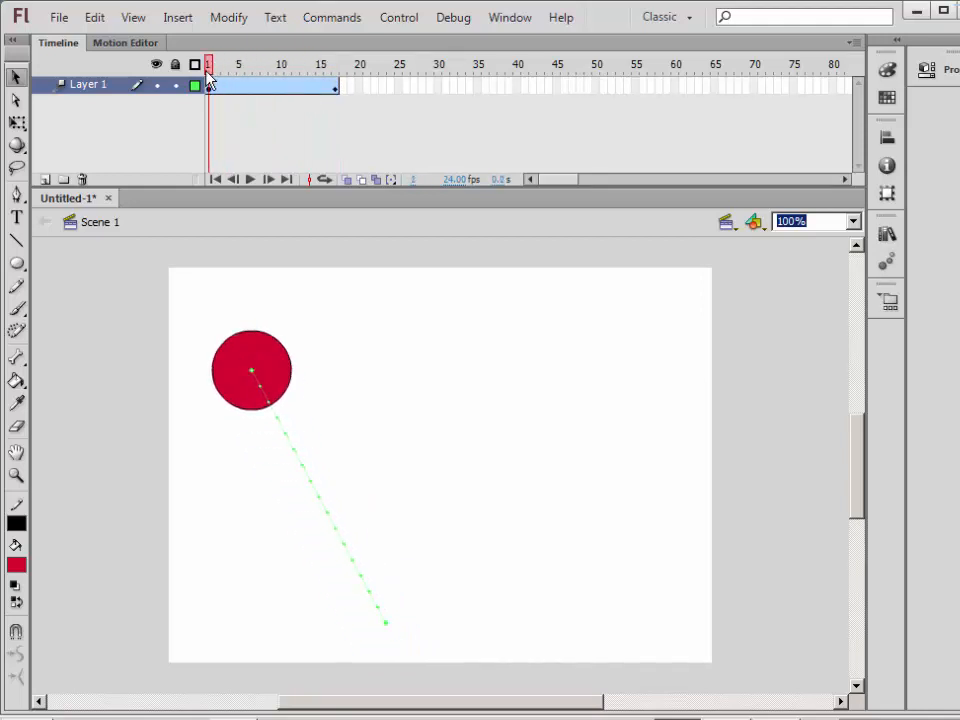
{"action": "left_click", "coordinate": [209, 82]}
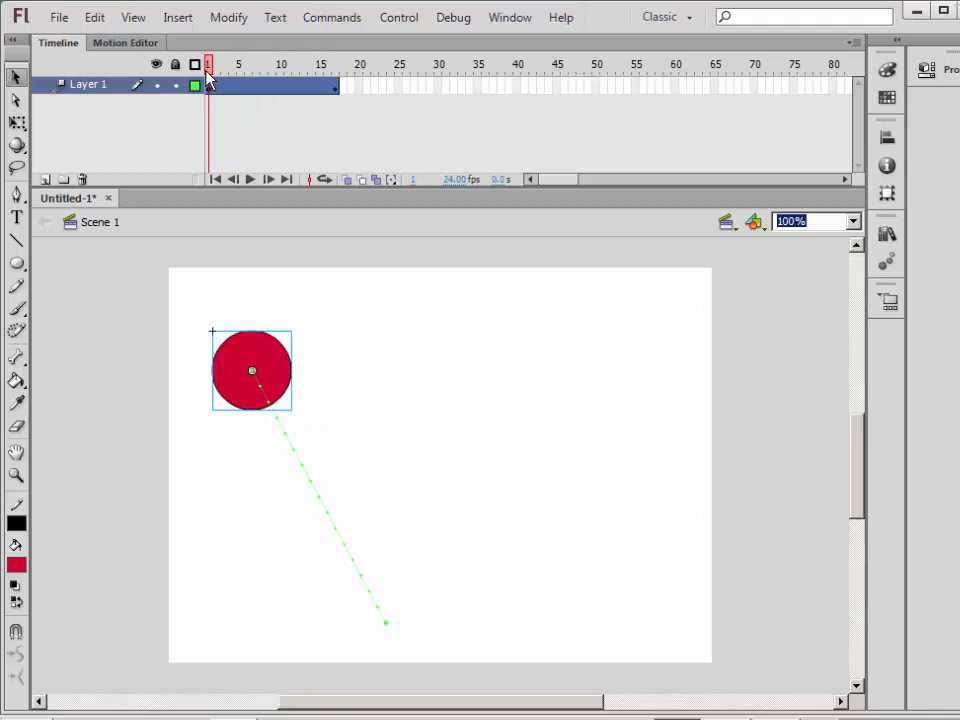
{"action": "key", "text": "Return"}
{"action": "key", "text": "Return"}
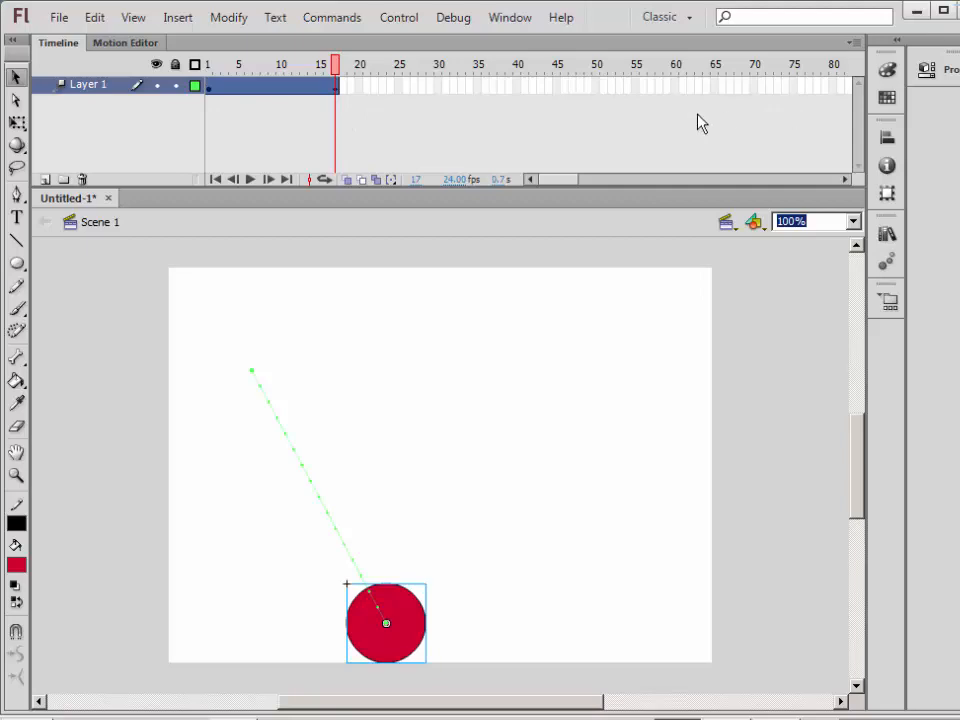
Step: Extend the tween to frame 31 and move the circle there to the stage's right edge, below mid-height
{"action": "right_click", "coordinate": [445, 87]}
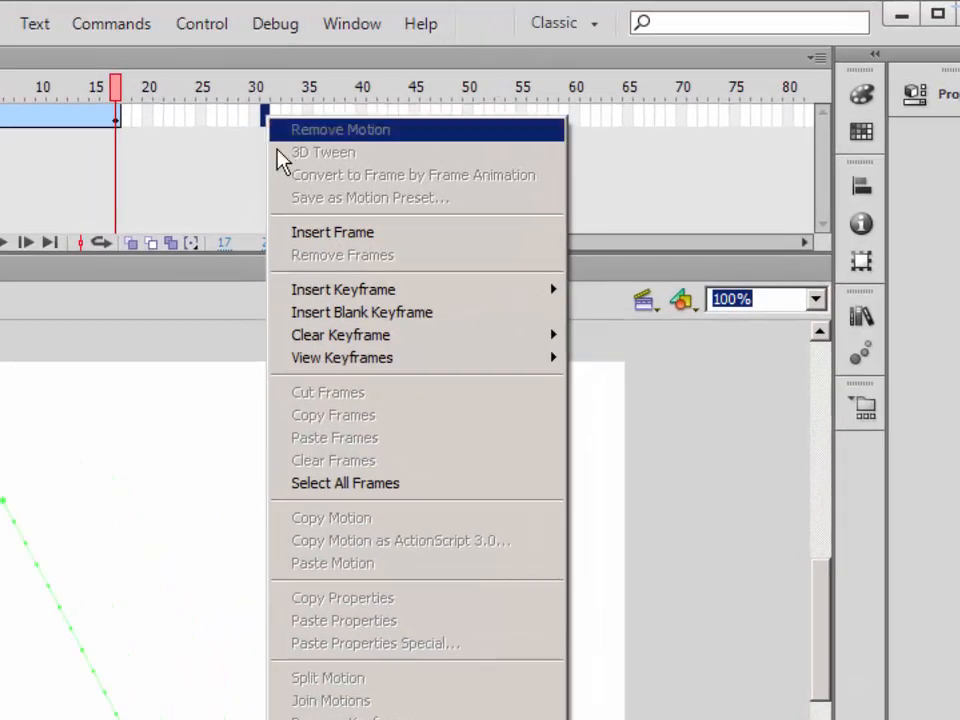
{"action": "left_click", "coordinate": [319, 233]}
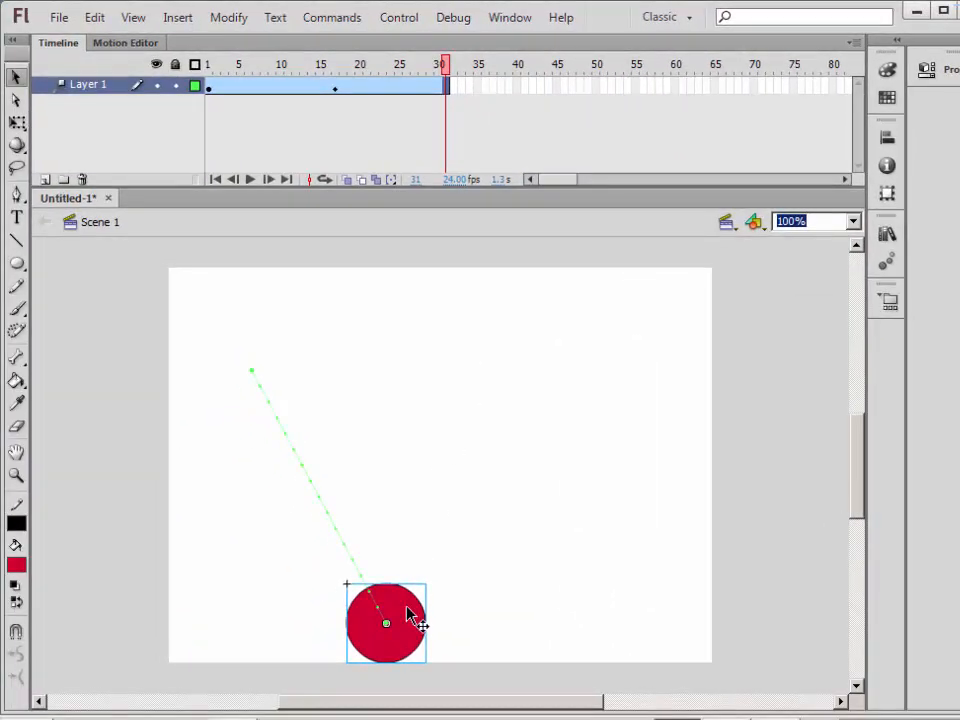
{"action": "left_click_drag", "start_coordinate": [407, 615], "coordinate": [699, 478]}
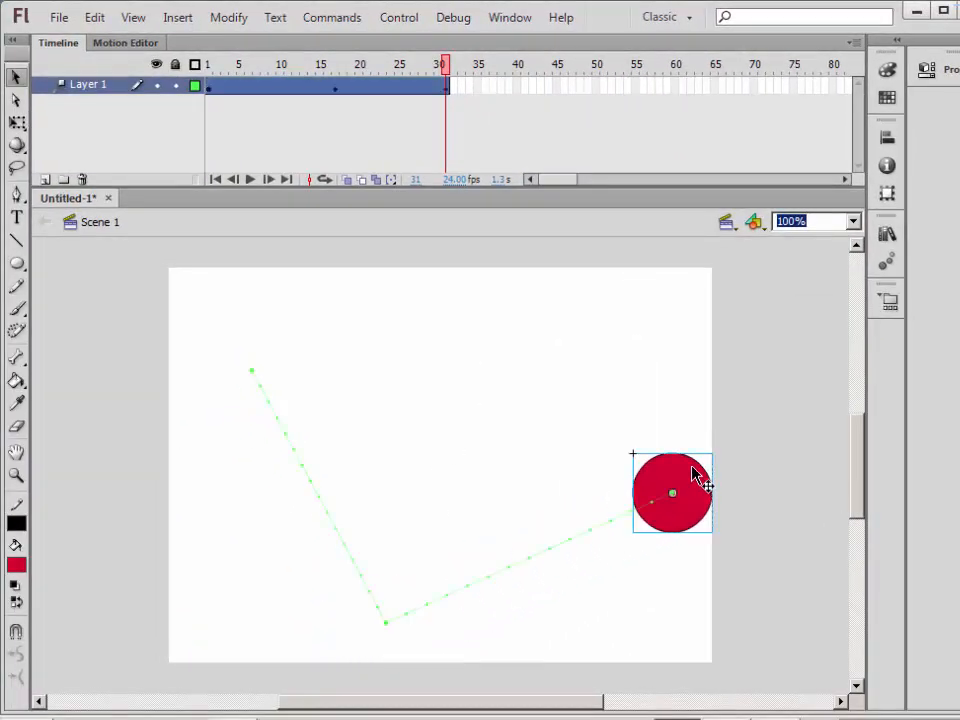
Step: Extend the tween to frame 47 and move the circle there to the stage's top edge, right of centre
{"action": "right_click", "coordinate": [576, 88]}
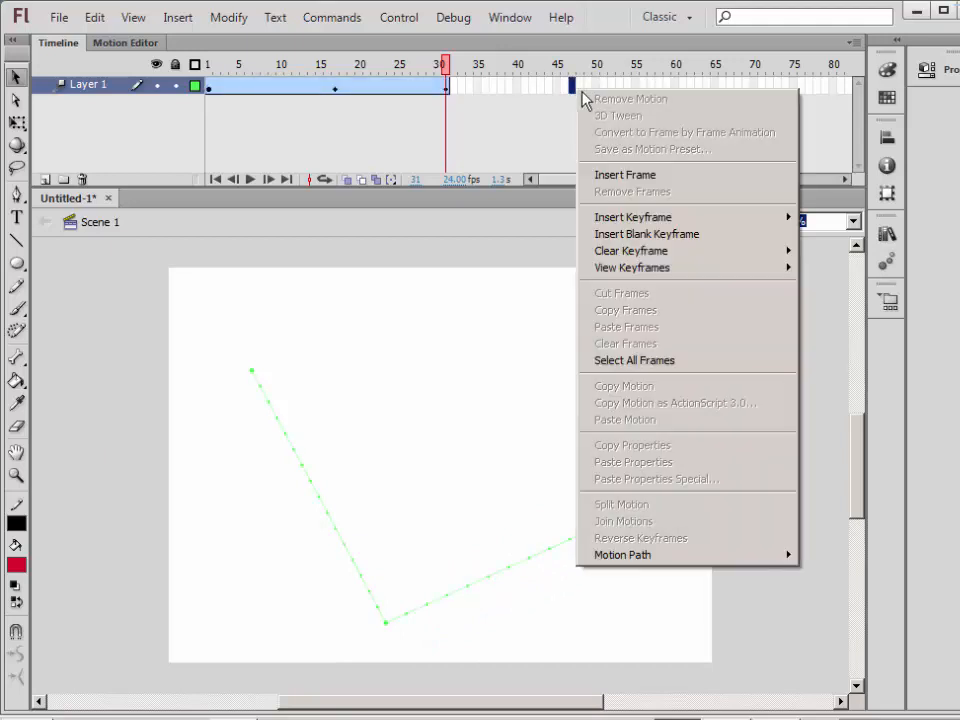
{"action": "left_click", "coordinate": [616, 177]}
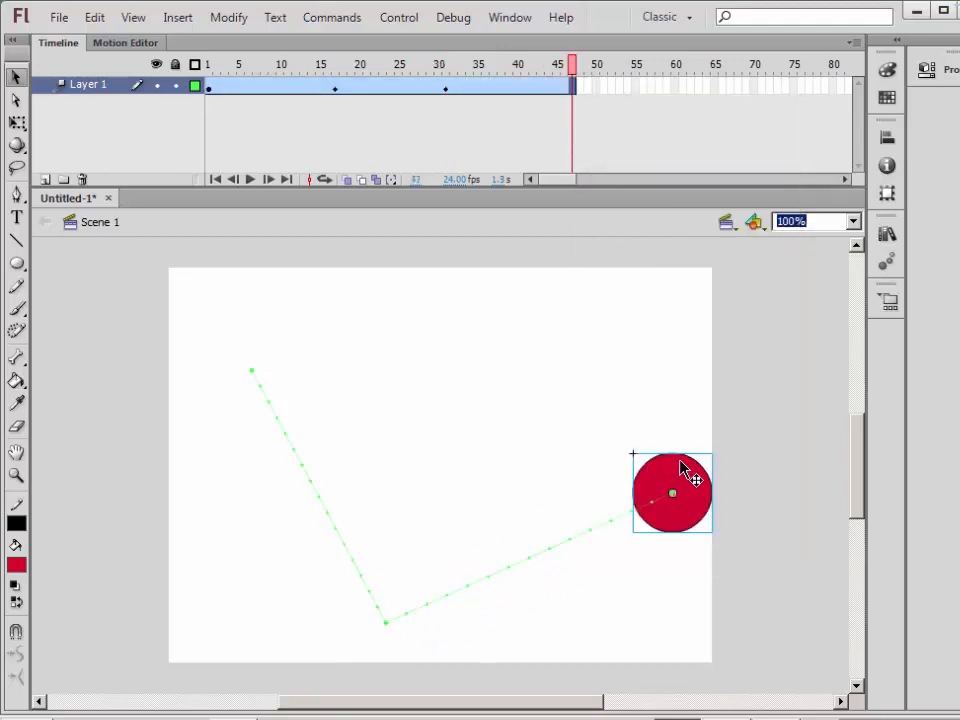
{"action": "left_click_drag", "start_coordinate": [681, 461], "coordinate": [574, 285]}
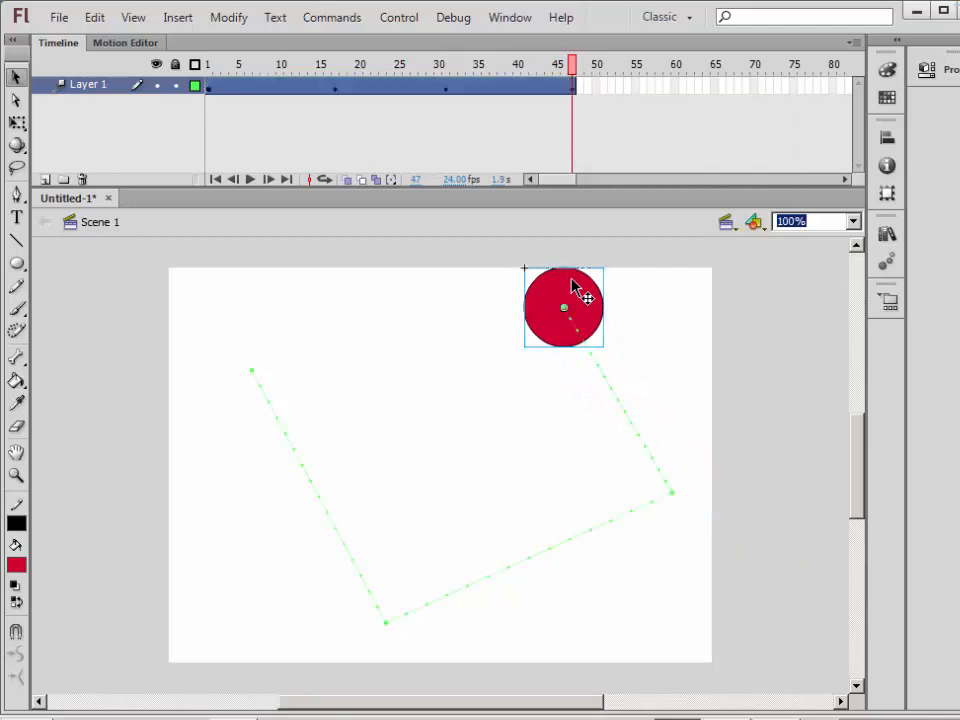
Step: Extend the tween to frame 60 and move the circle there to the stage's left edge, near its starting height
{"action": "right_click", "coordinate": [677, 87]}
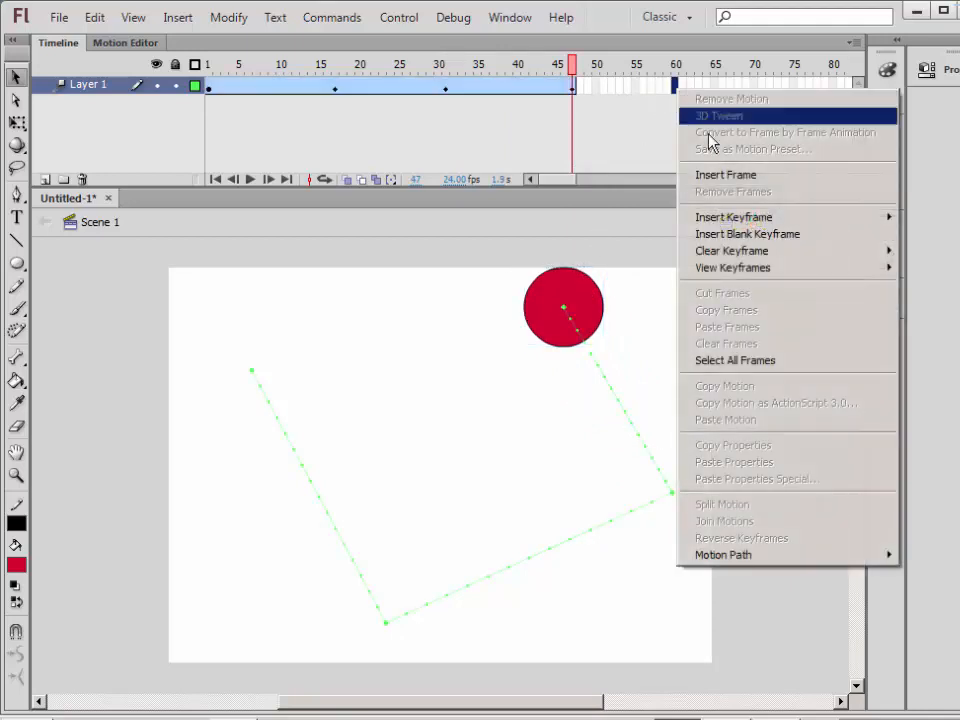
{"action": "left_click", "coordinate": [724, 177]}
{"action": "left_click_drag", "start_coordinate": [590, 297], "coordinate": [227, 355]}
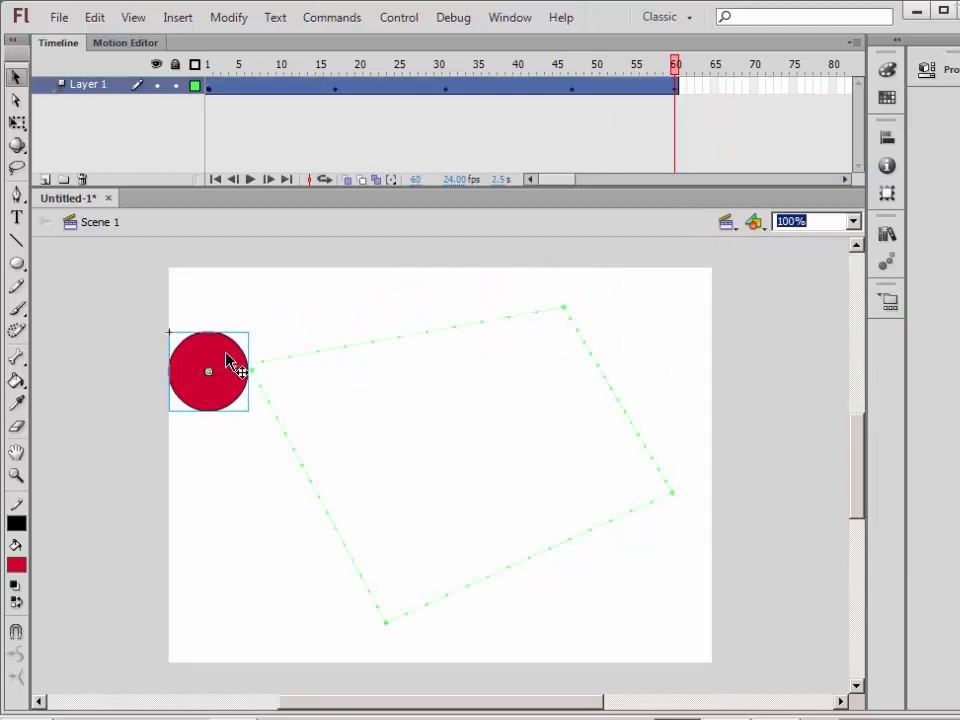
Step: Play the full animation and scrub back to the keyframe at frame 47 to inspect the circle's position
{"action": "key", "text": "Return"}
{"action": "left_click_drag", "start_coordinate": [671, 68], "coordinate": [577, 86]}
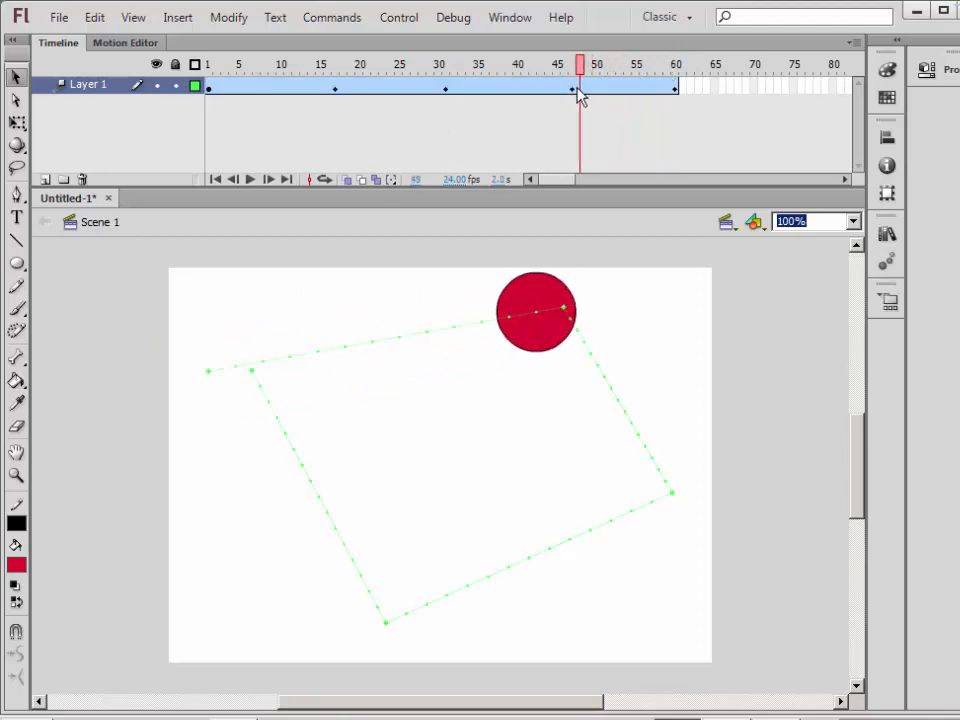
{"action": "left_click", "coordinate": [543, 332]}
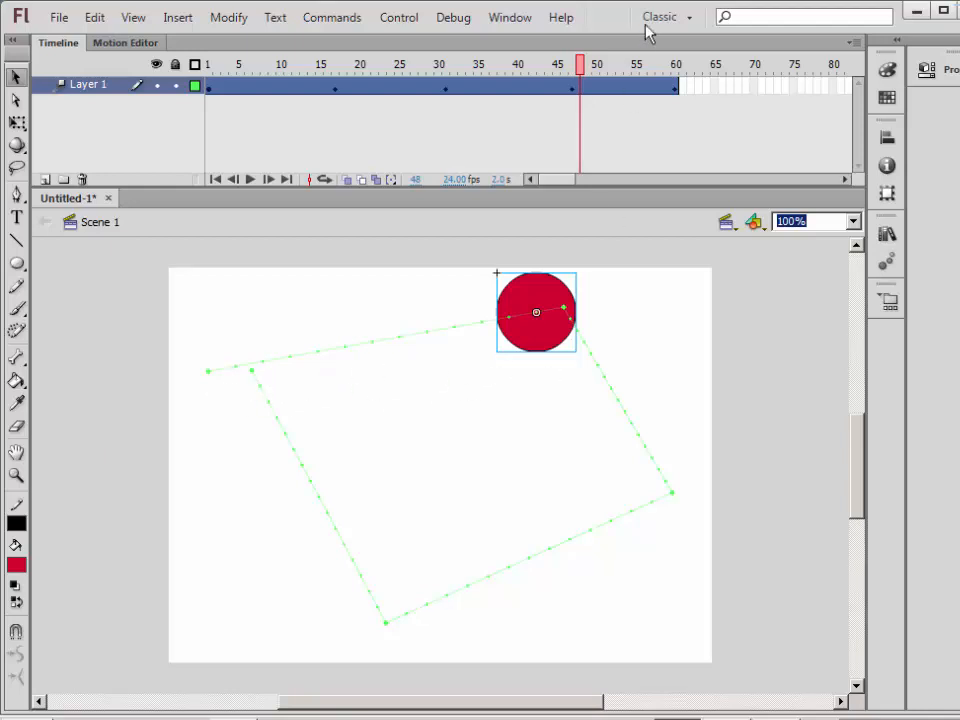
{"action": "mouse_move", "coordinate": [584, 75]}
{"action": "left_mouse_down"}
{"action": "mouse_move", "coordinate": [679, 75]}
{"action": "mouse_move", "coordinate": [574, 77]}
{"action": "left_mouse_up"}
{"action": "left_click", "coordinate": [636, 94]}
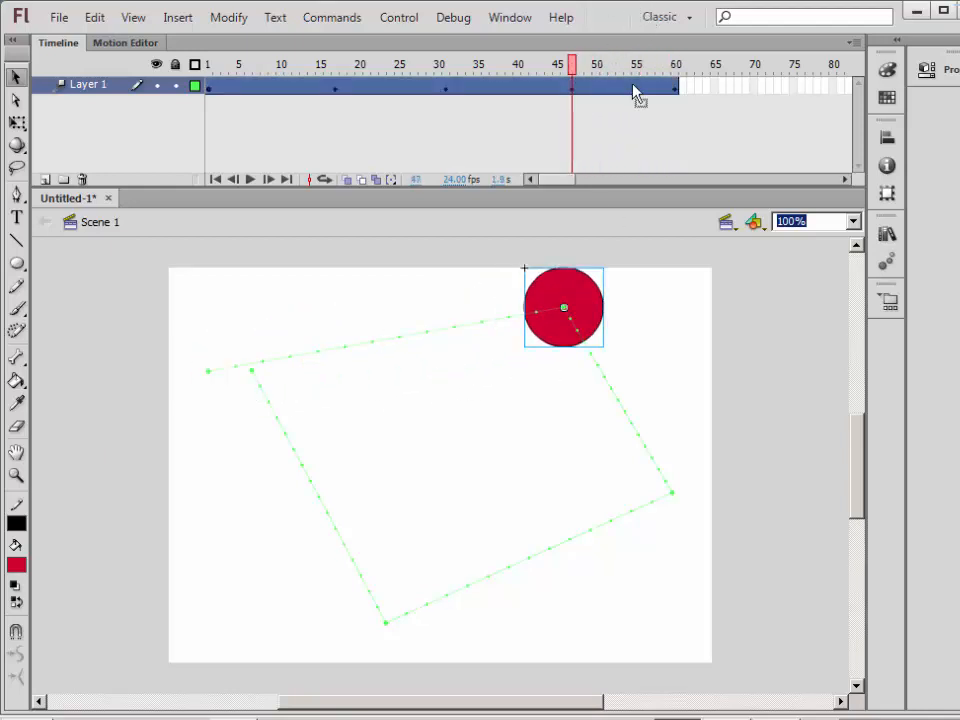